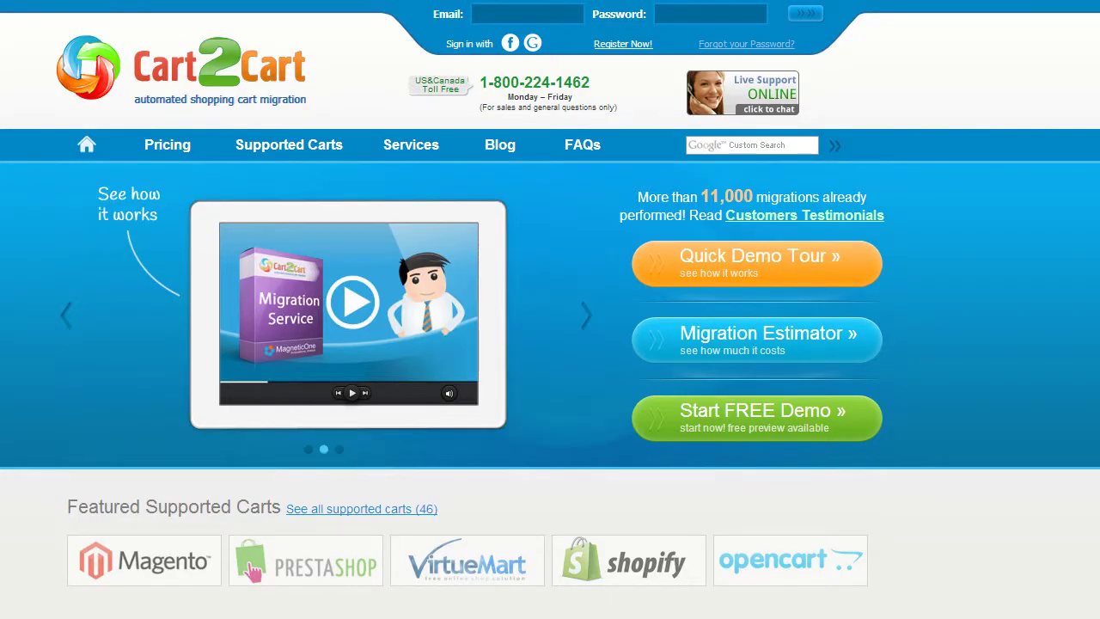
Register a Cart2Cart account with an e-mail, full name and password, accepting the Terms of Service.
left_click(628, 44)
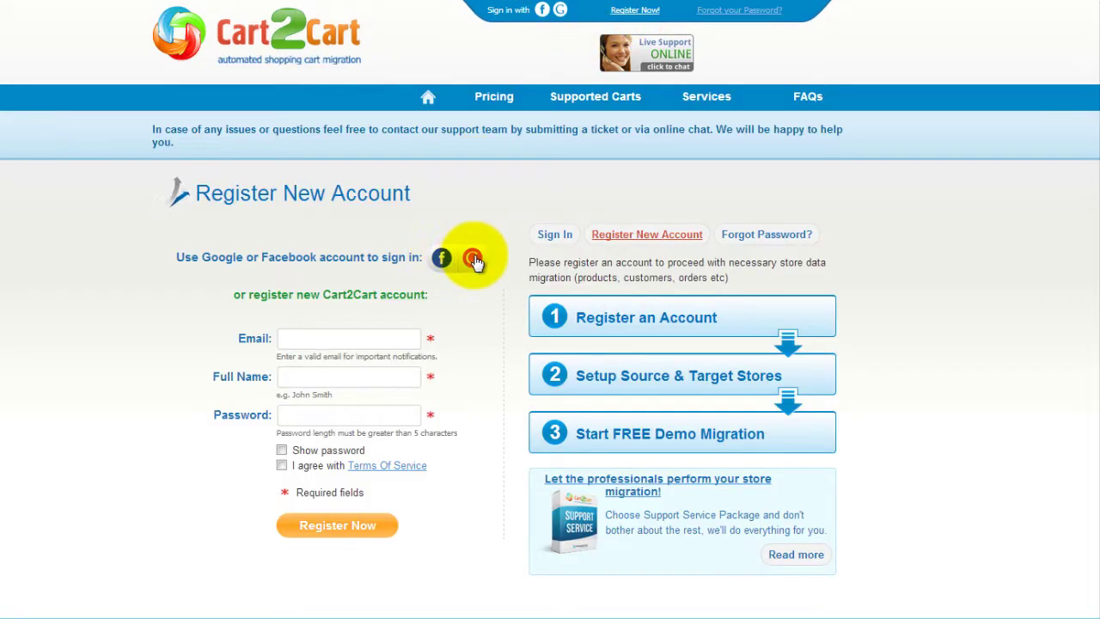
left_click(420, 340)
type("your@email.com")
key("Tab")
type("John Smith")
key("Tab")
type("**************")
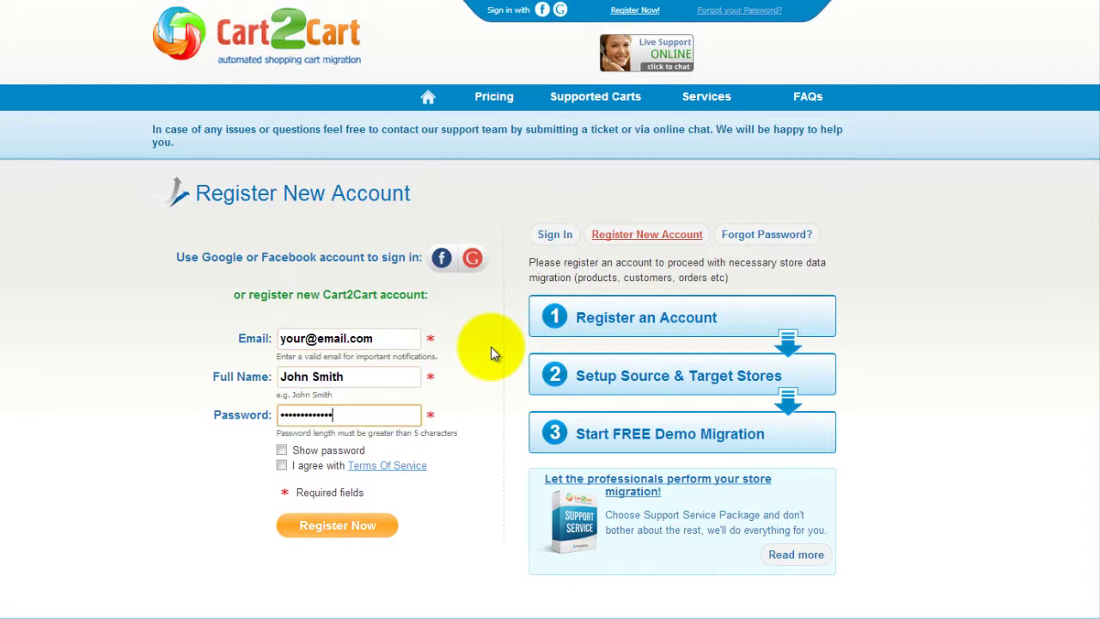
left_click(282, 465)
left_click(331, 525)
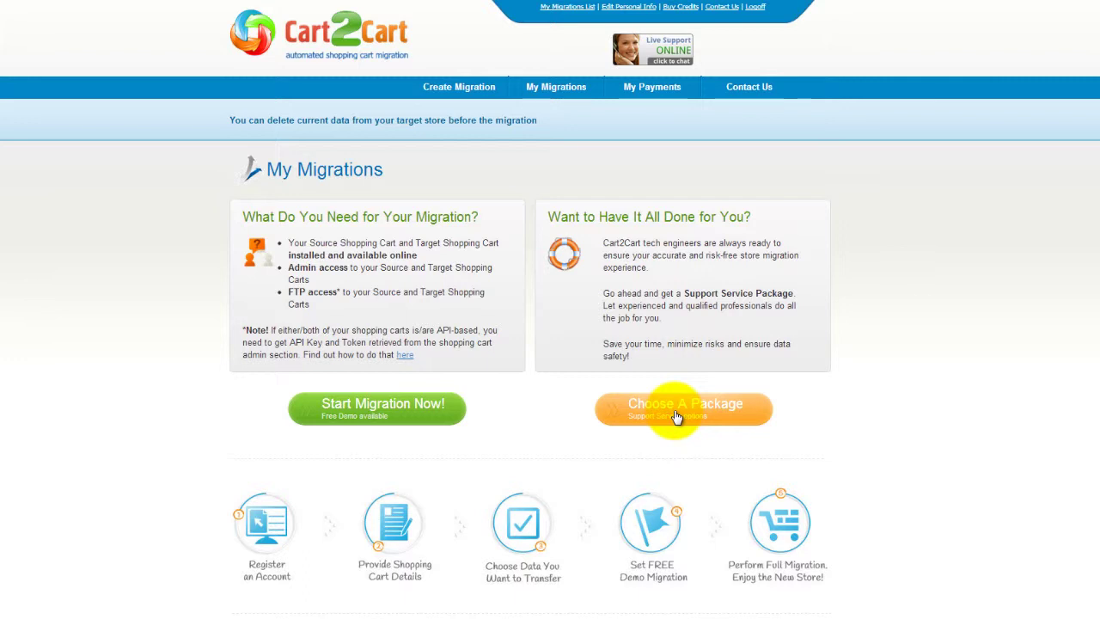
Start a new migration and choose Zen Cart 1.5.x as the source cart type.
left_click(417, 421)
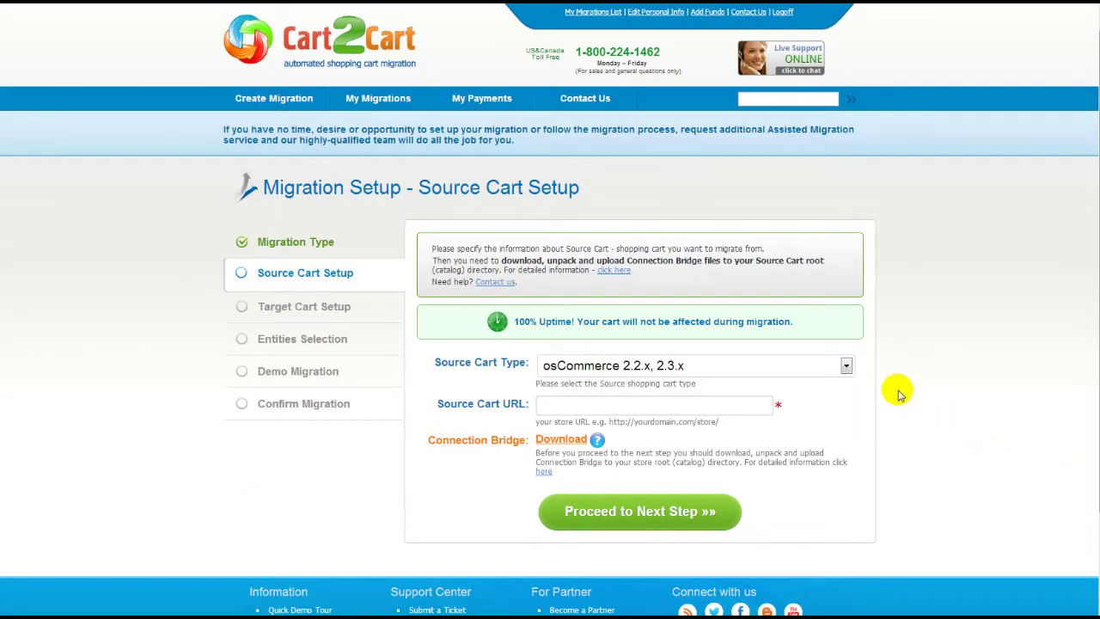
left_click(847, 367)
left_click_drag(851, 193, 848, 336)
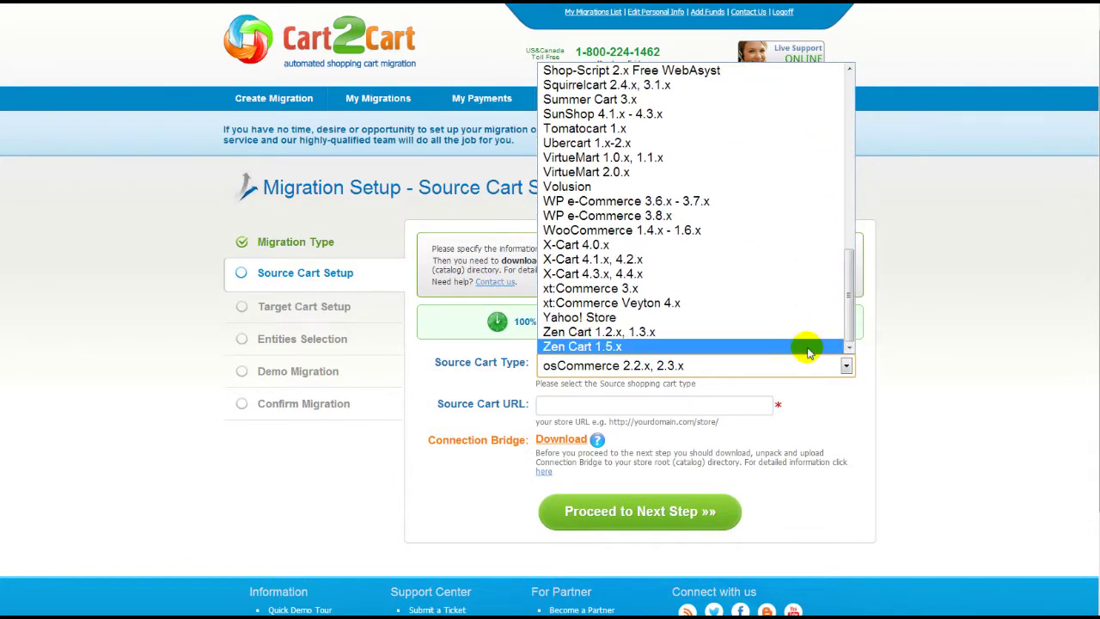
left_click(803, 347)
left_click(692, 404)
type("www.your-source-zencart-store.com")
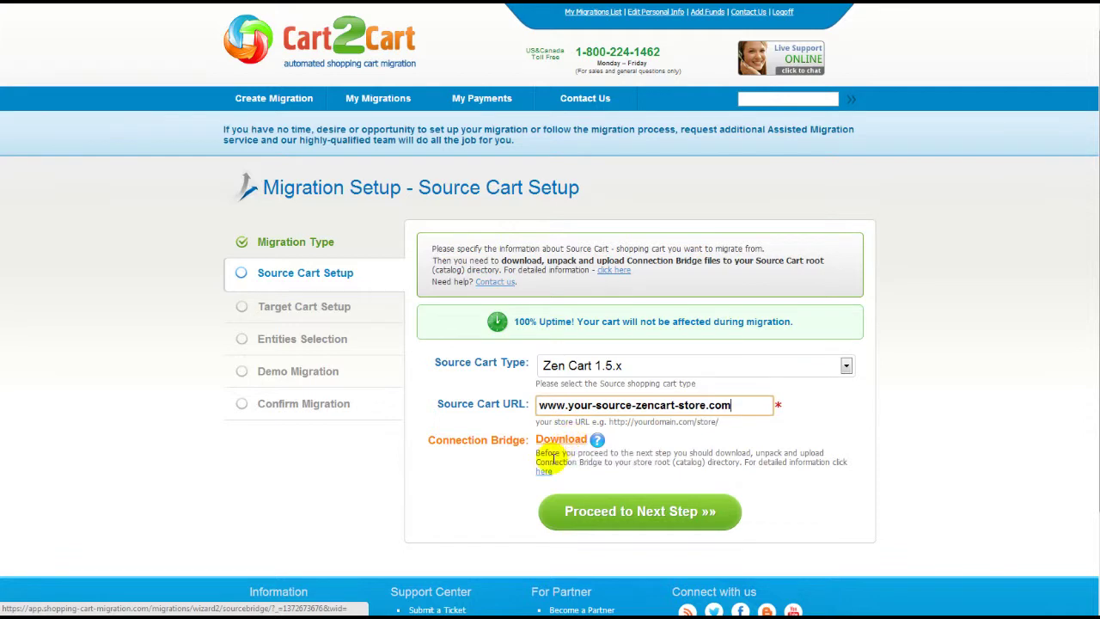
left_click(544, 473)
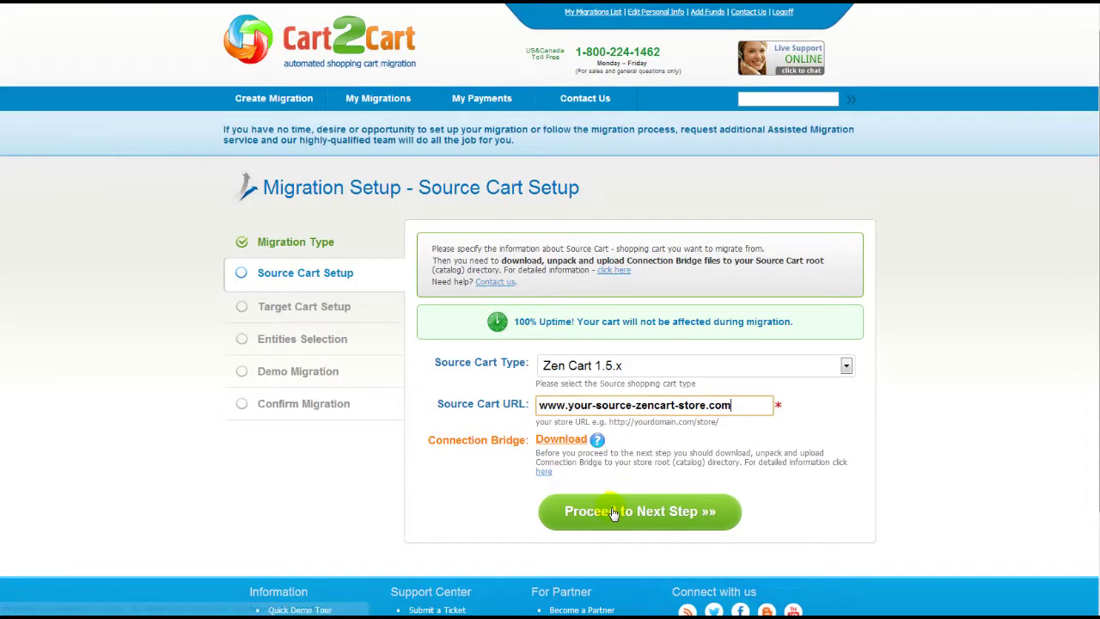
left_click(614, 512)
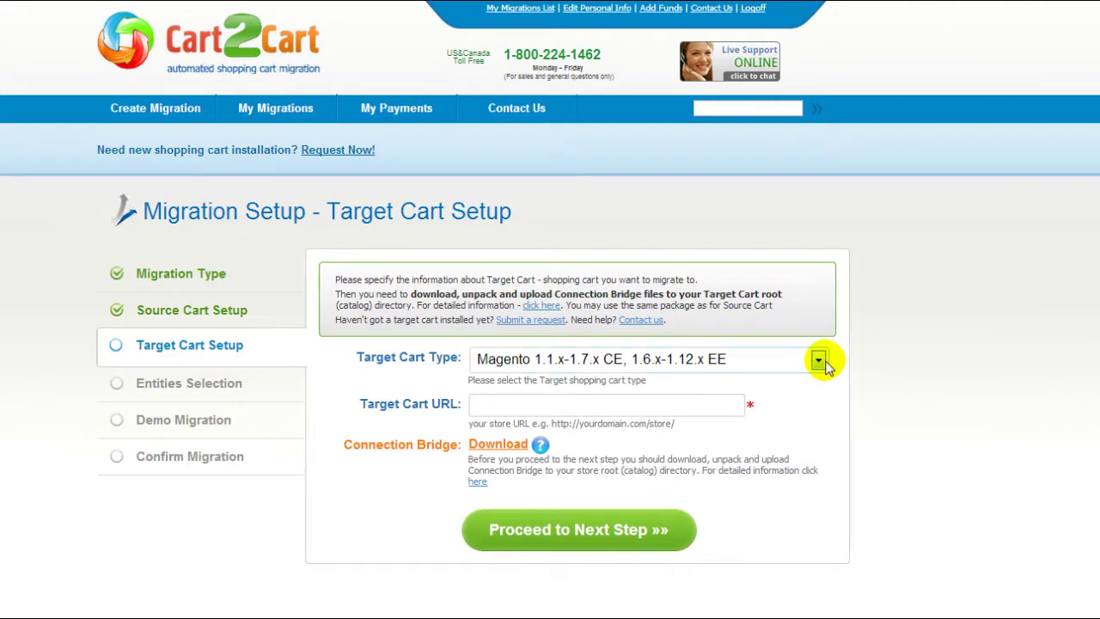
left_click(818, 359)
scroll(799, 413, "down", 20)
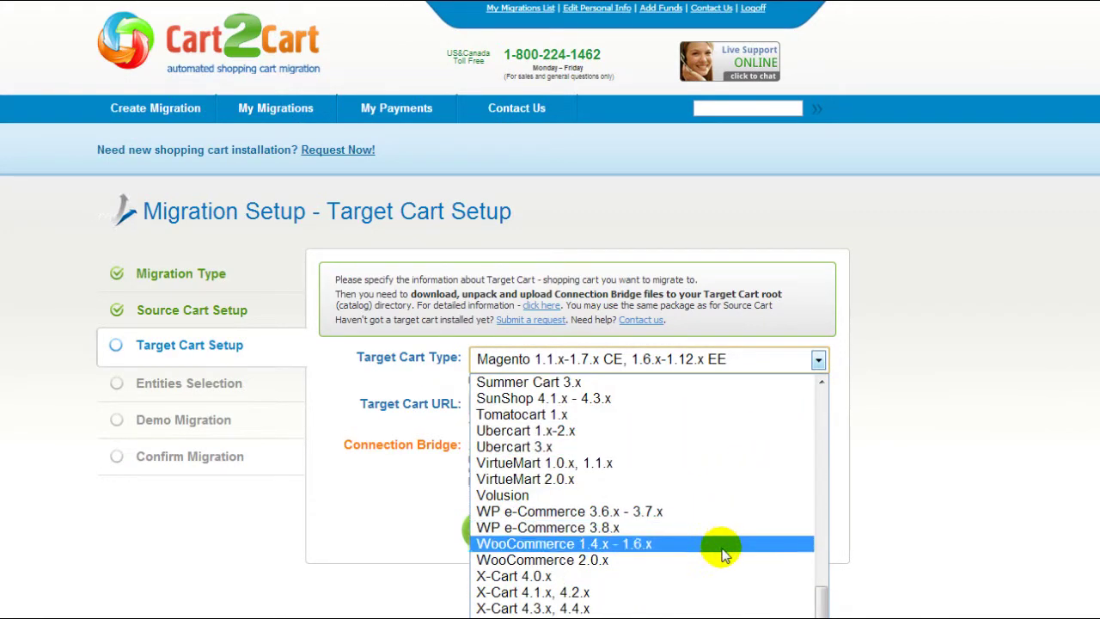
left_click(721, 560)
left_click(707, 405)
type("www.your-target-woocommerc")
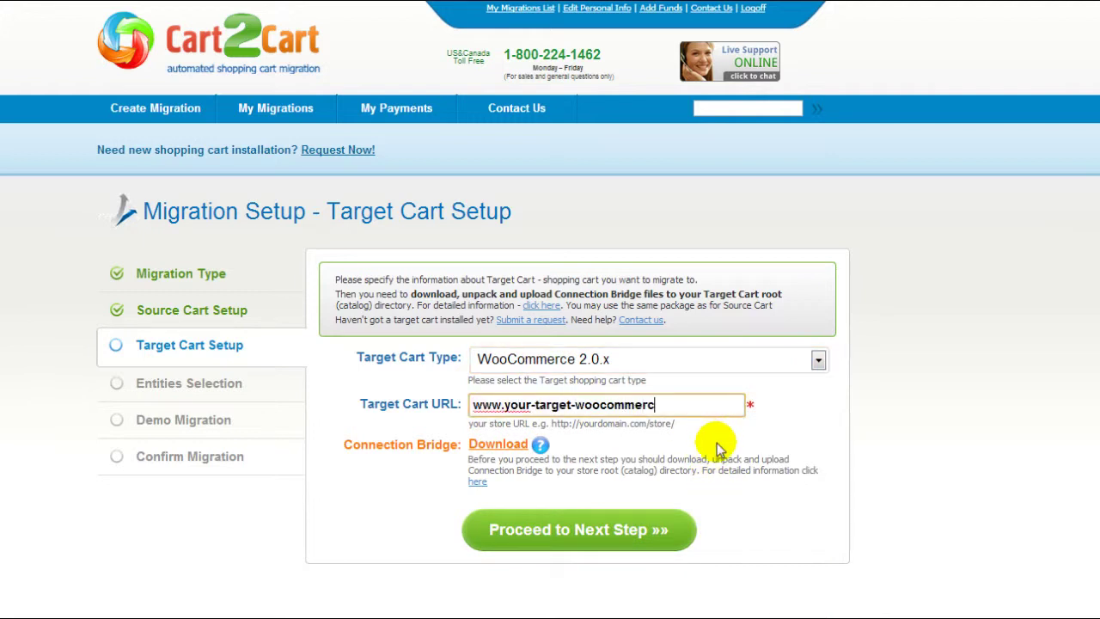
type("e-store.com")
left_click(719, 445)
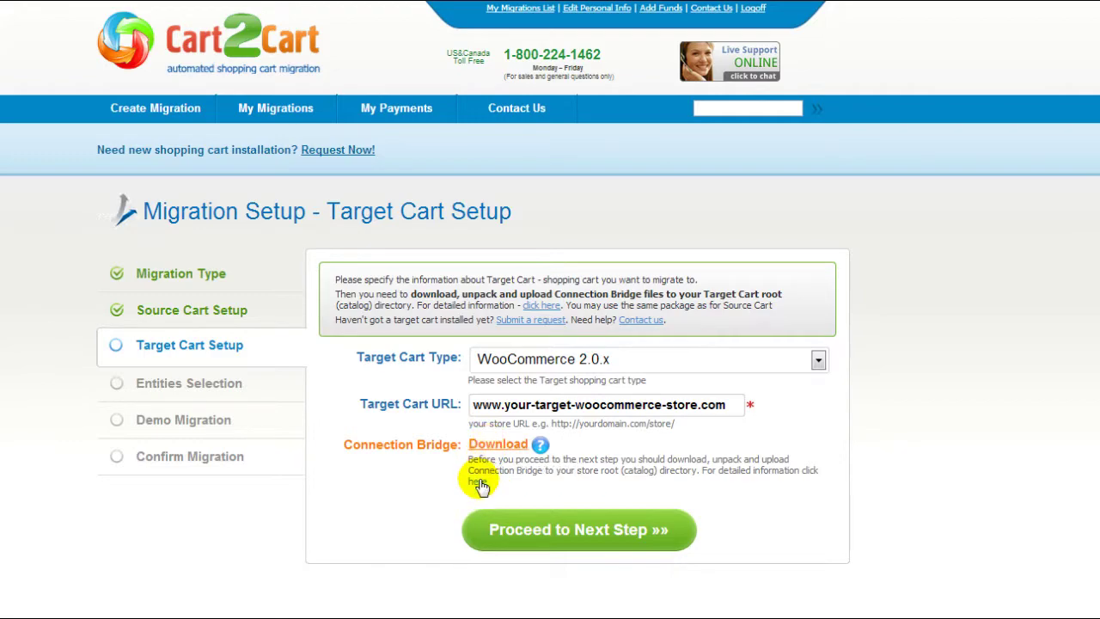
left_click(560, 523)
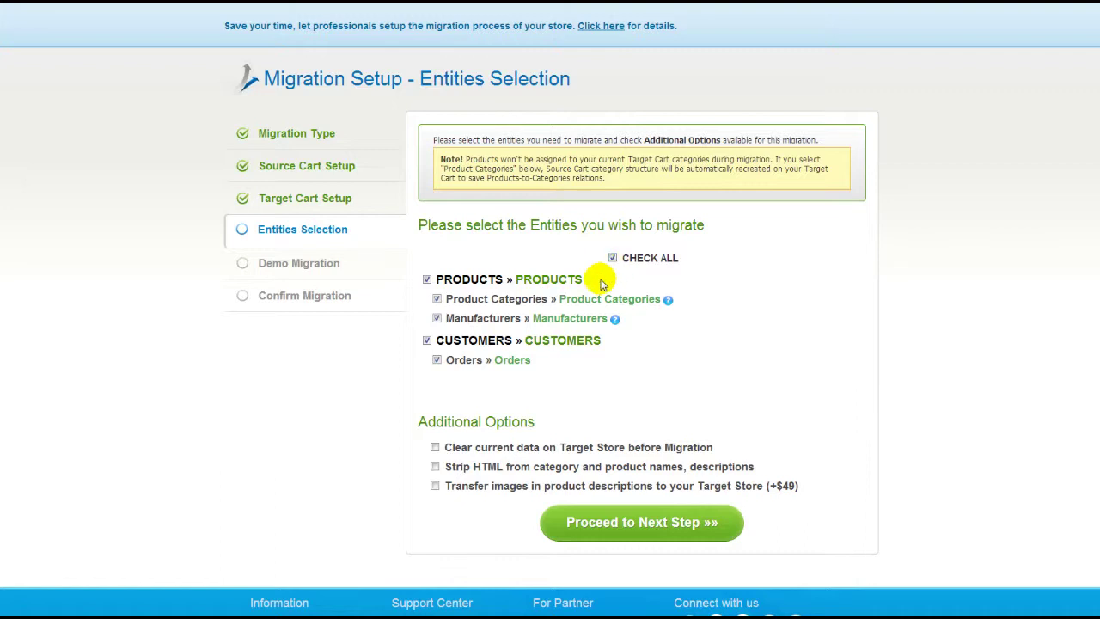
Keep all entities selected with clear-target-data and strip-HTML options left off, then proceed.
left_click(436, 447)
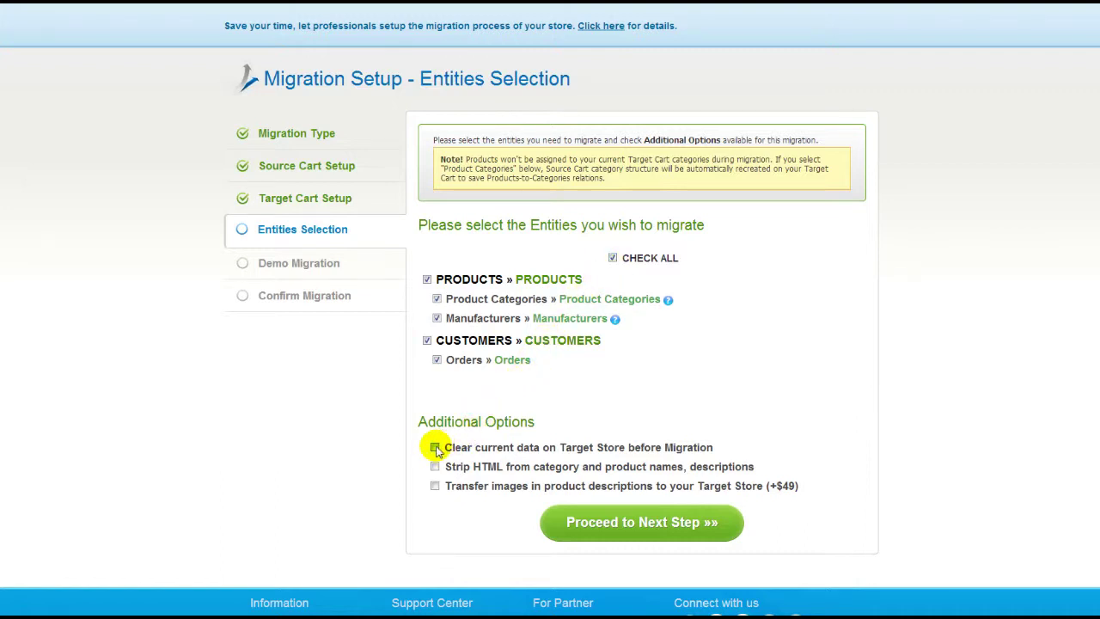
left_click(436, 448)
left_click(436, 467)
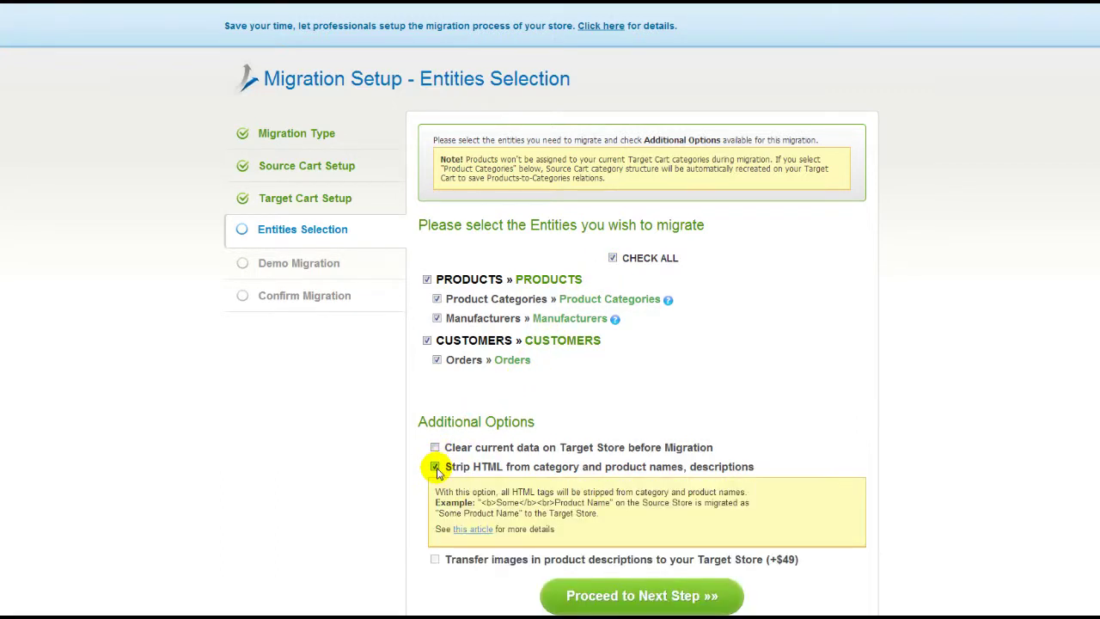
left_click(436, 467)
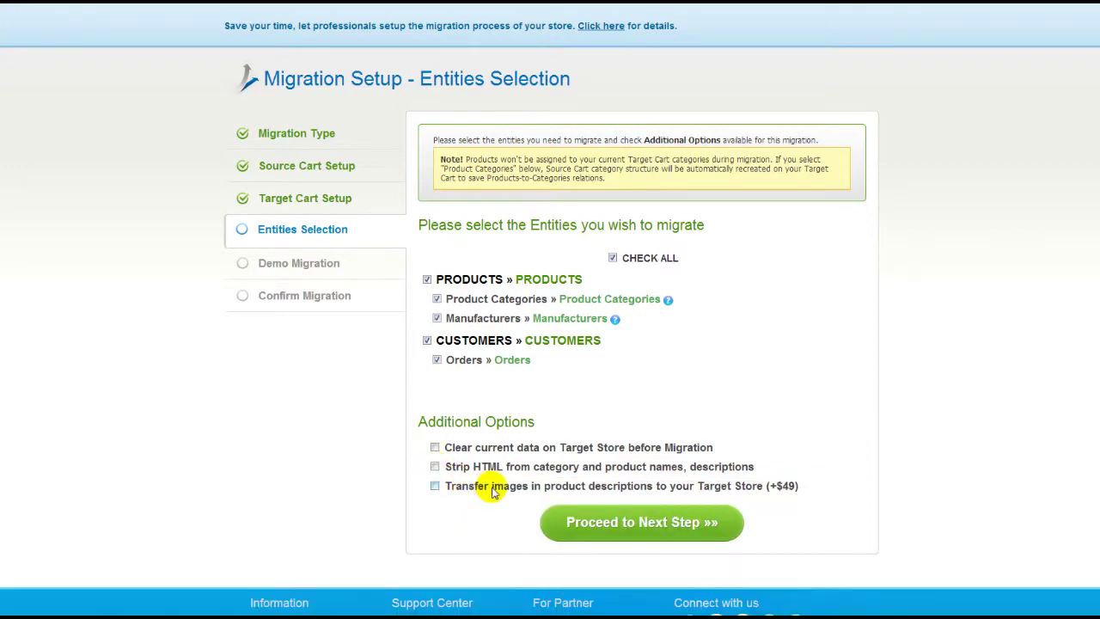
left_click(608, 524)
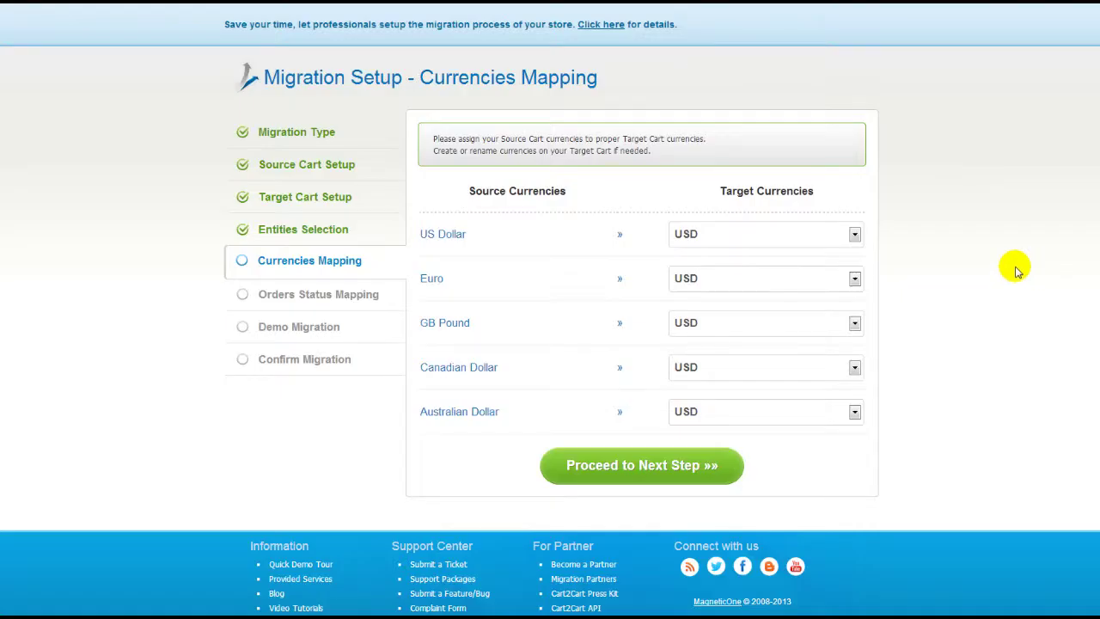
Keep US Dollar mapped to USD and move past currency mapping.
left_click(857, 237)
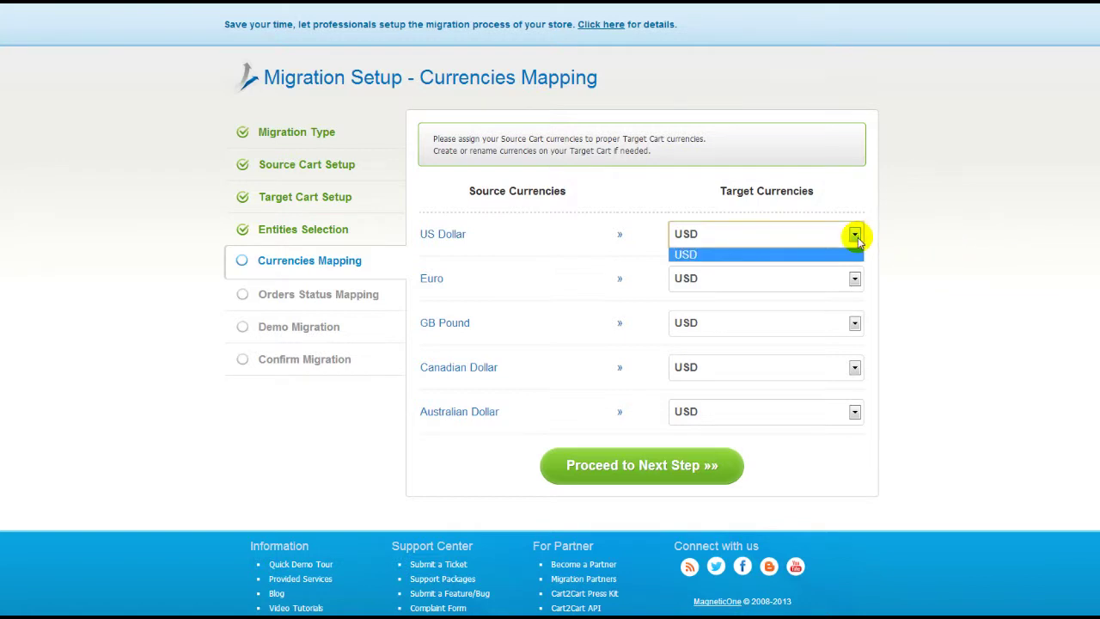
left_click(855, 236)
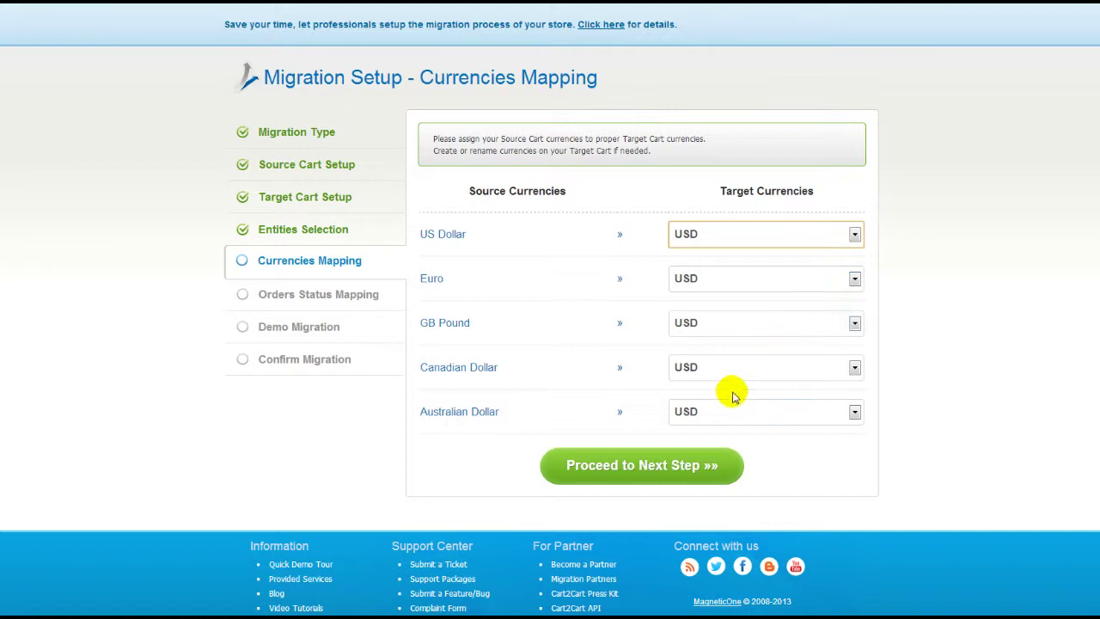
left_click(673, 465)
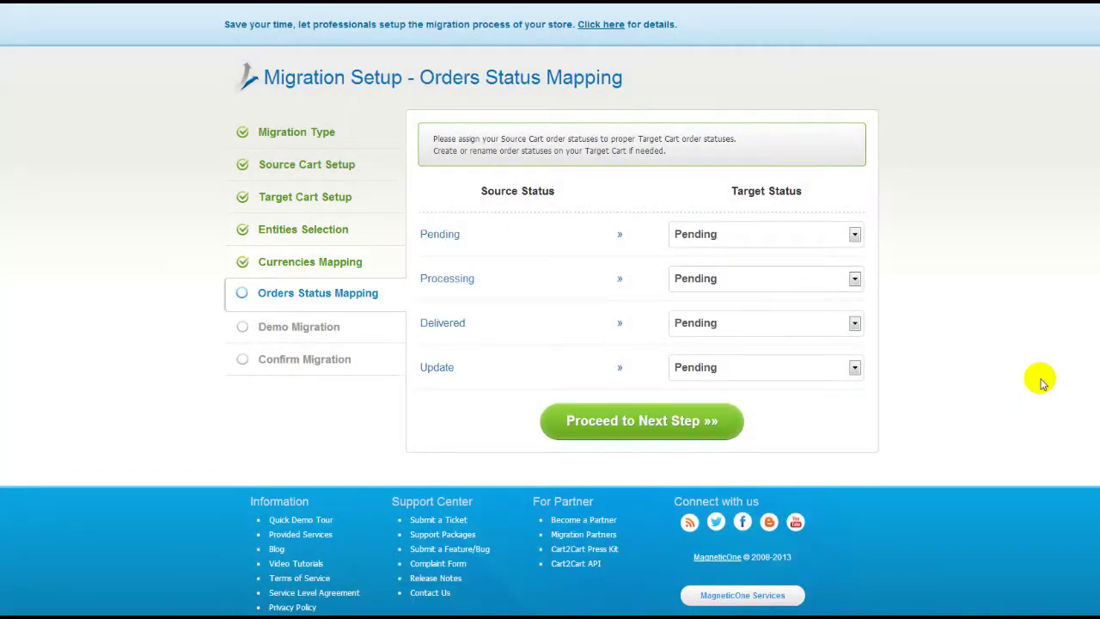
Map Pending orders to Pending and Processing orders to Processing, then proceed.
left_click(855, 235)
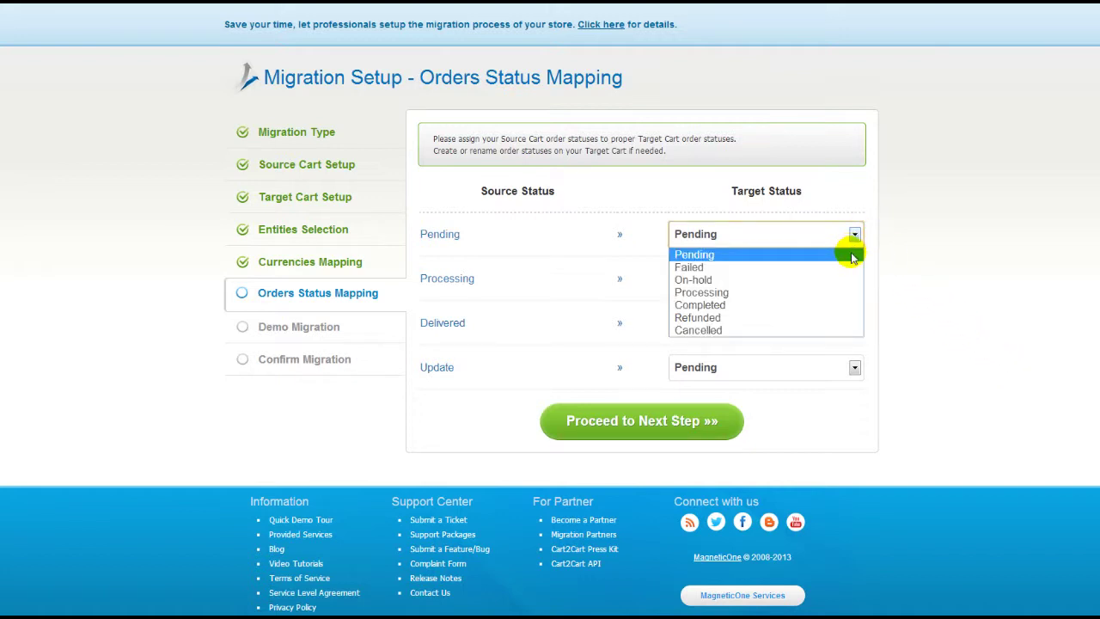
left_click(851, 256)
left_click(854, 277)
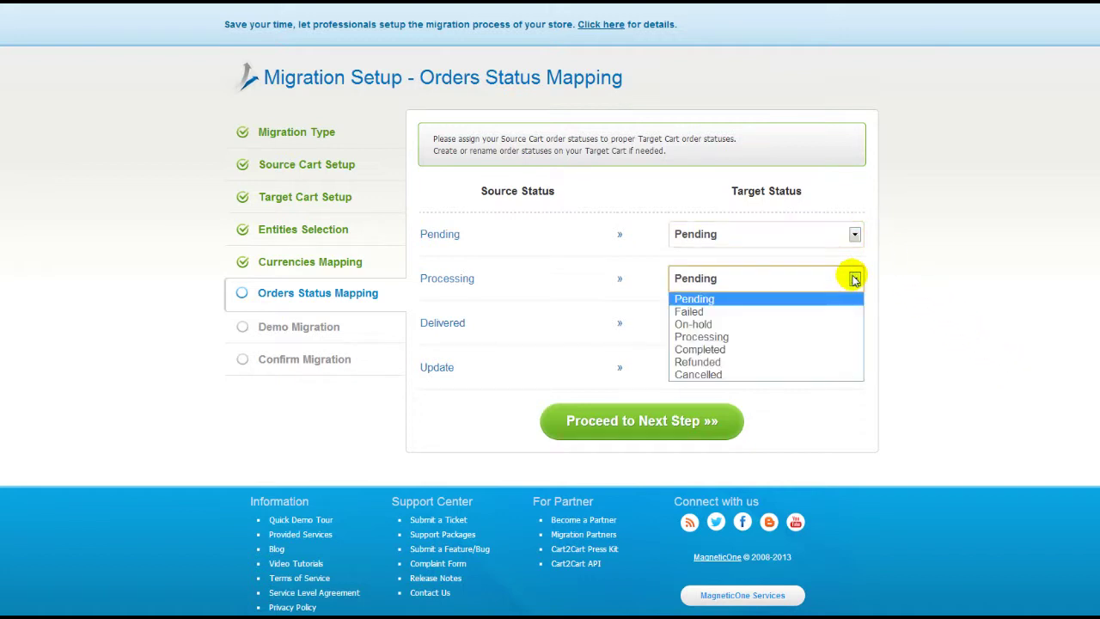
left_click(838, 336)
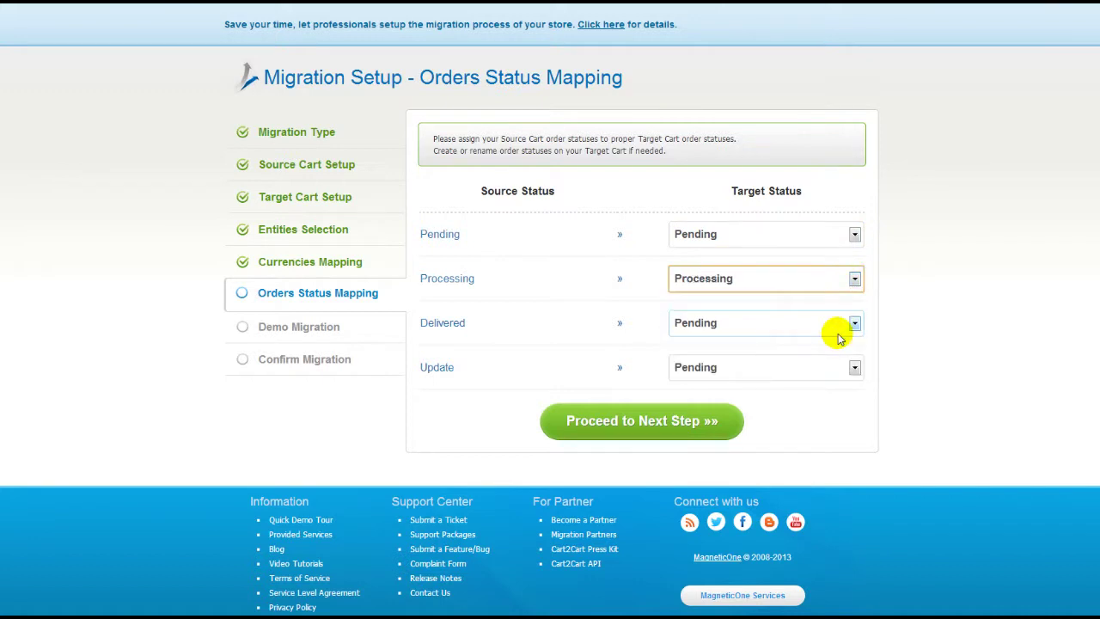
left_click(710, 421)
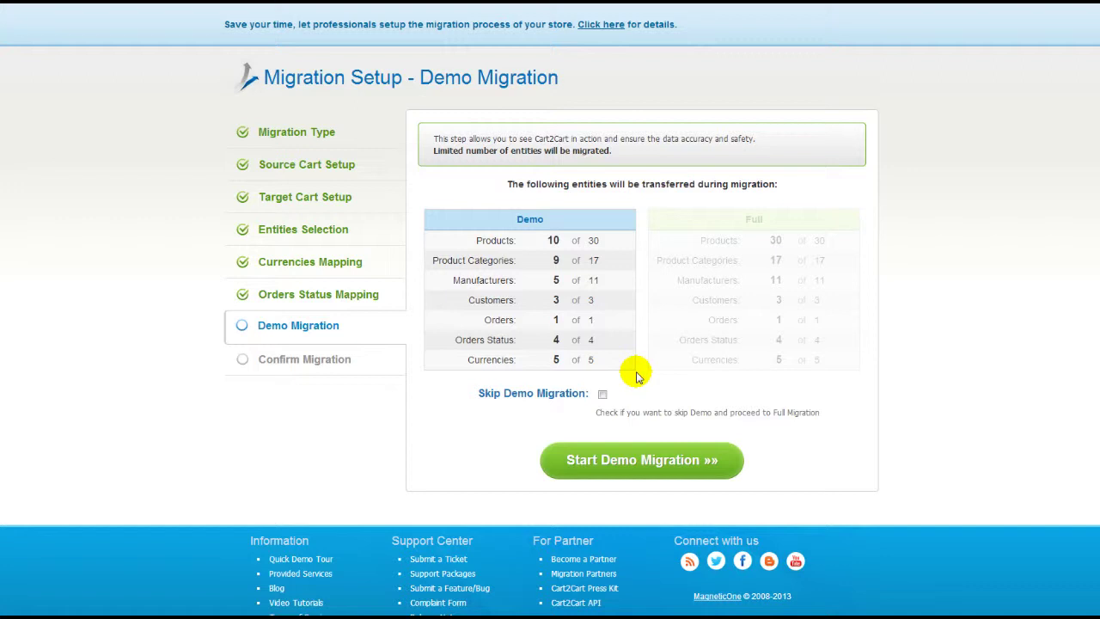
Run the demo migration with Skip Demo left unchecked.
left_click(603, 393)
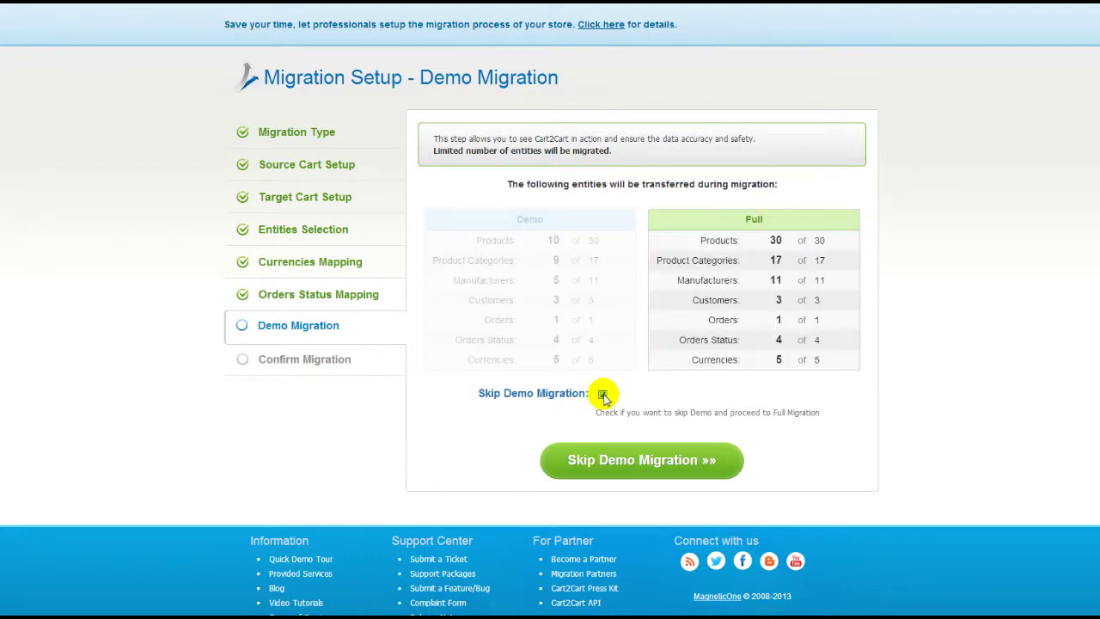
left_click(603, 394)
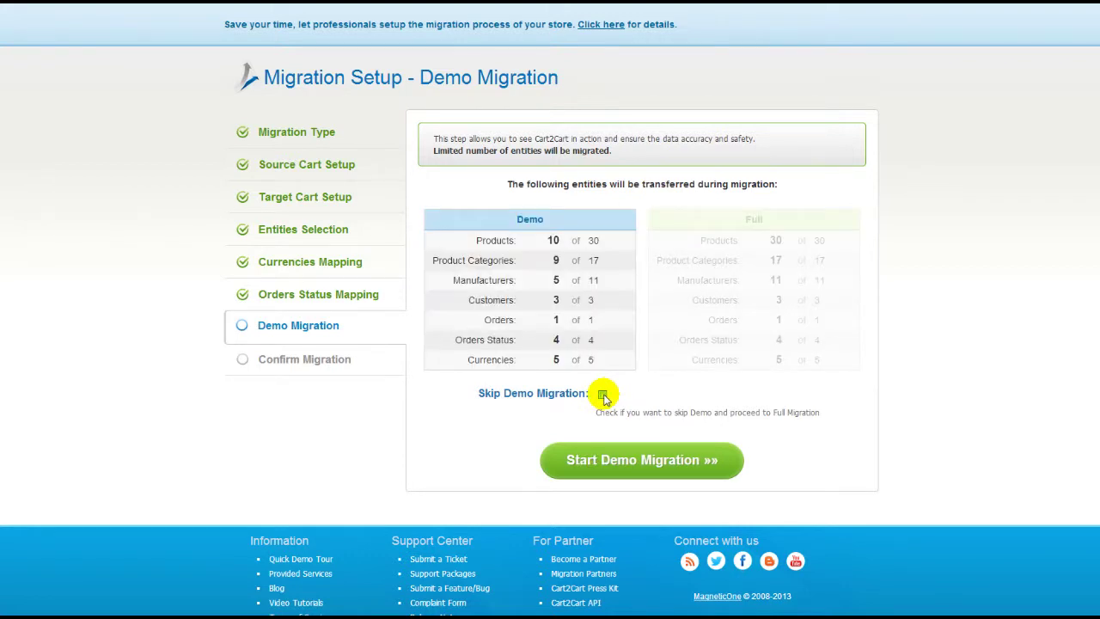
left_click(641, 460)
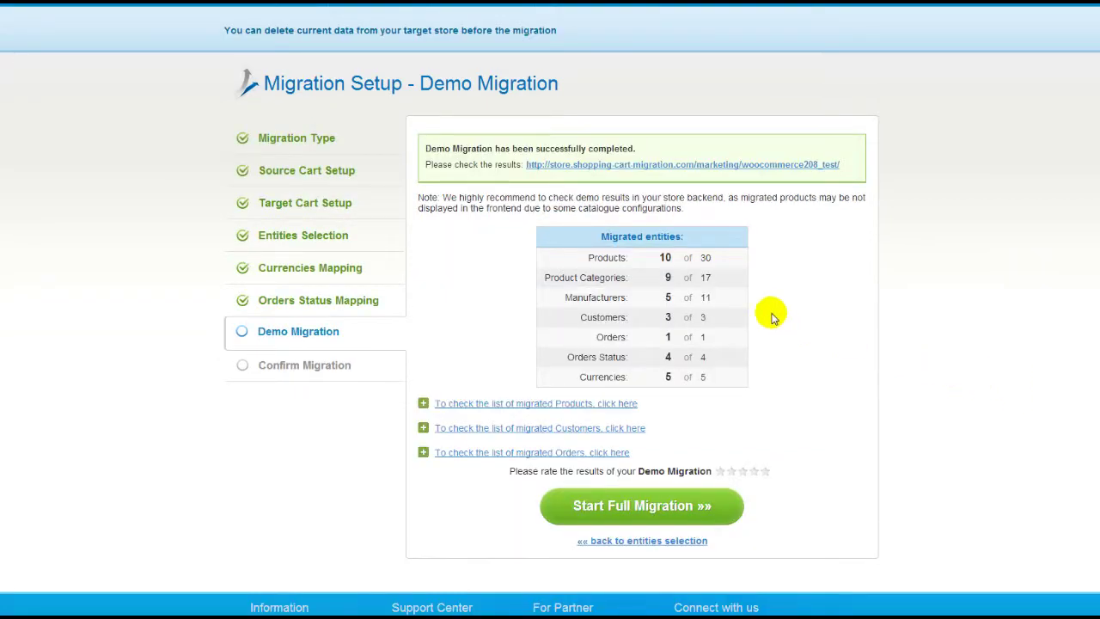
Review the demo's migrated products and target-store results, then proceed to Confirm Migration.
left_click(623, 404)
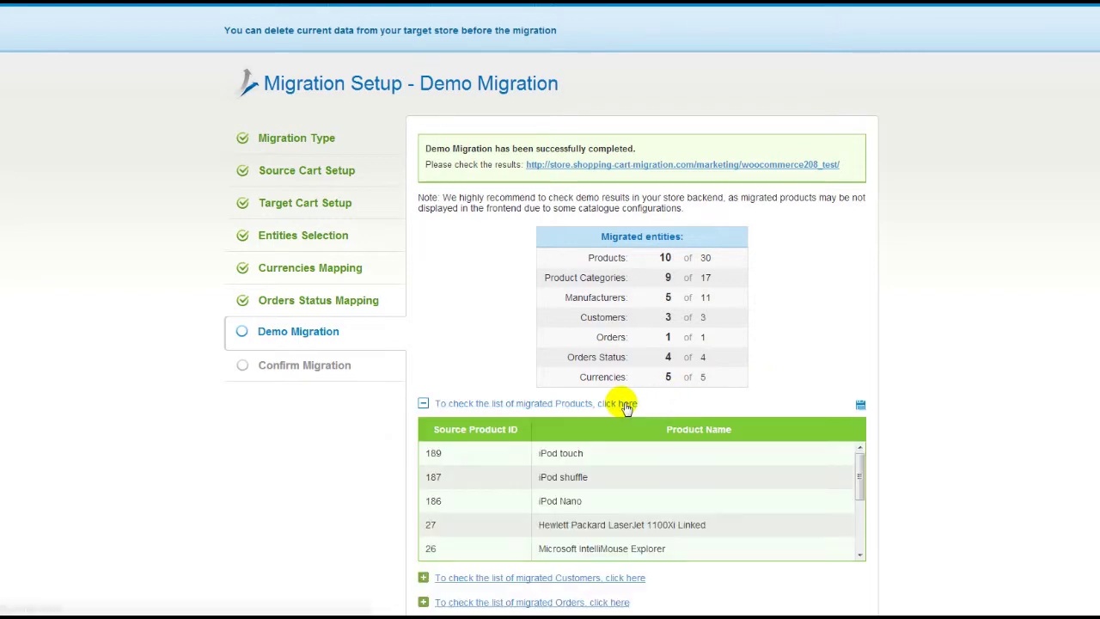
left_click(622, 403)
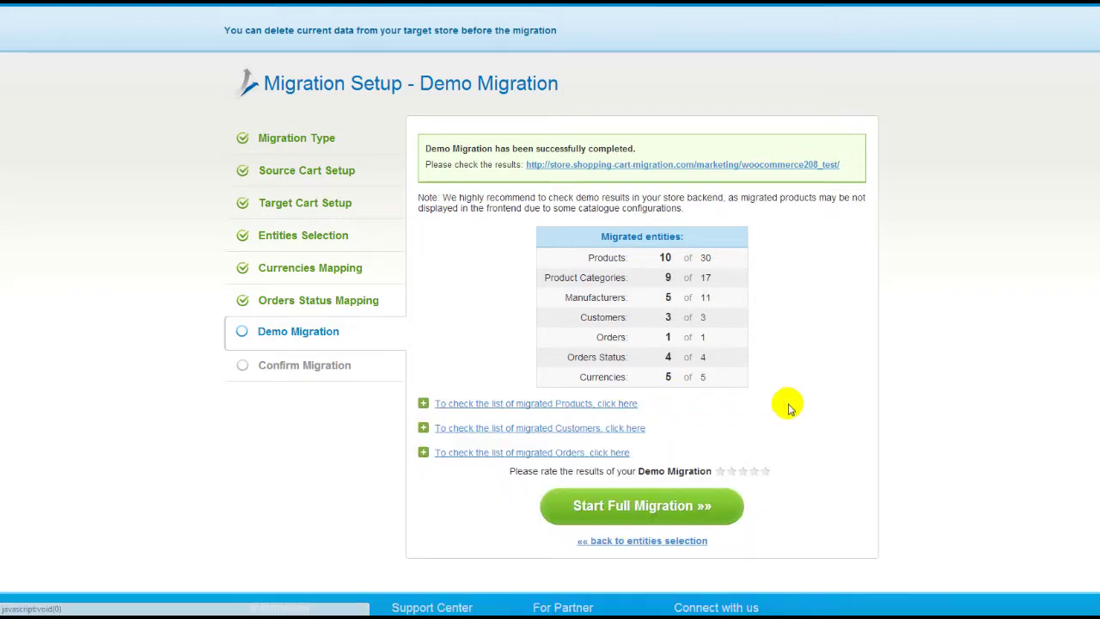
left_click(810, 166)
scroll(444, 310, "down", 5)
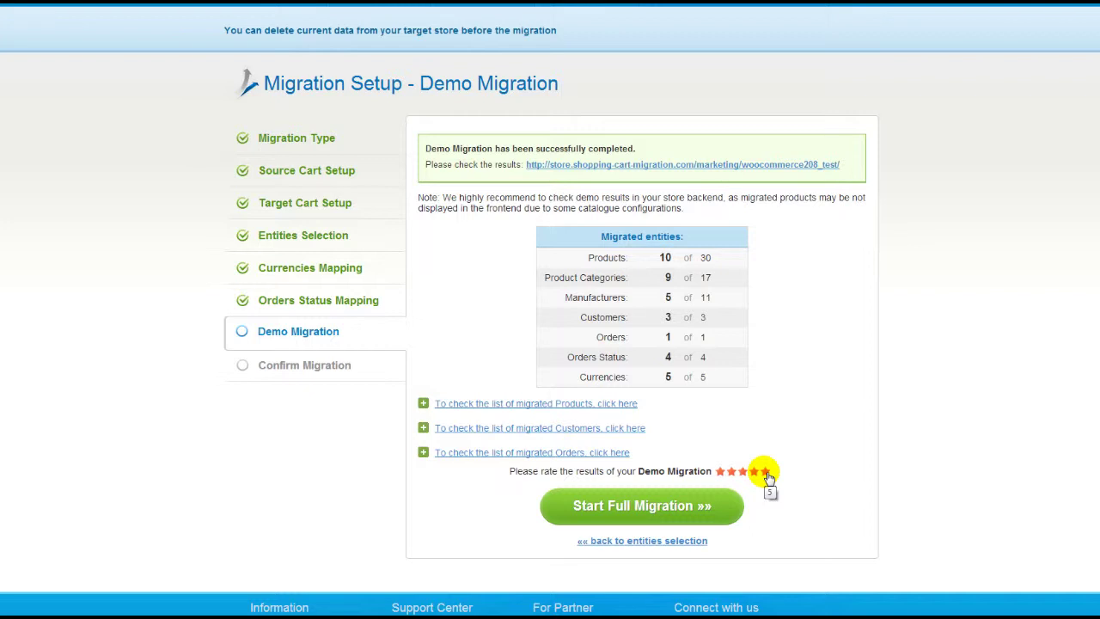
left_click(713, 505)
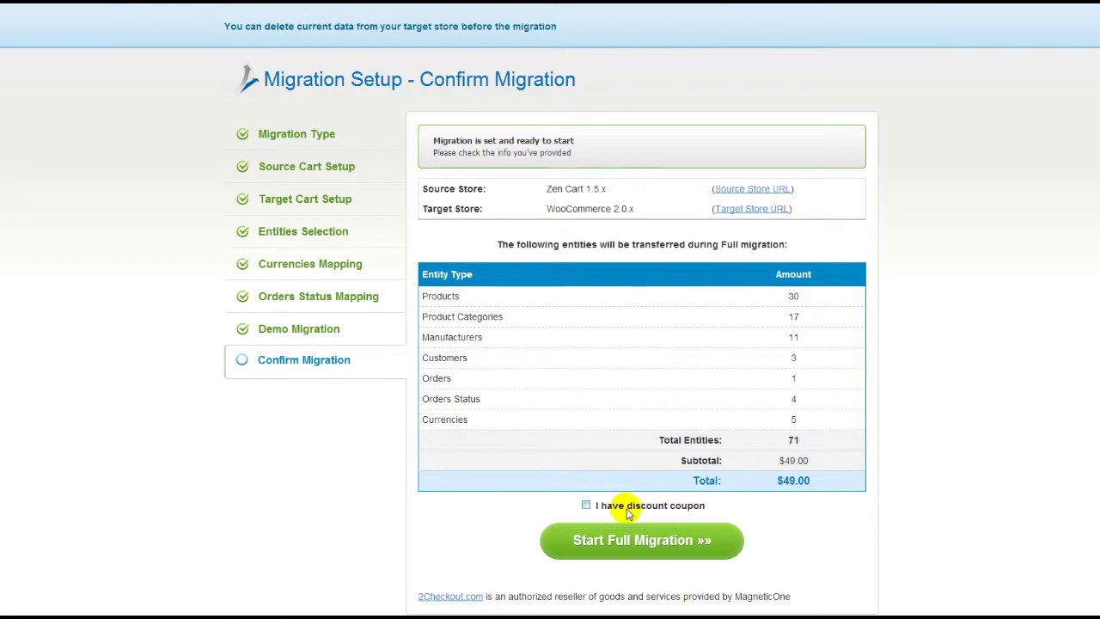
Start the full migration of all 71 entities without a discount coupon.
left_click(585, 506)
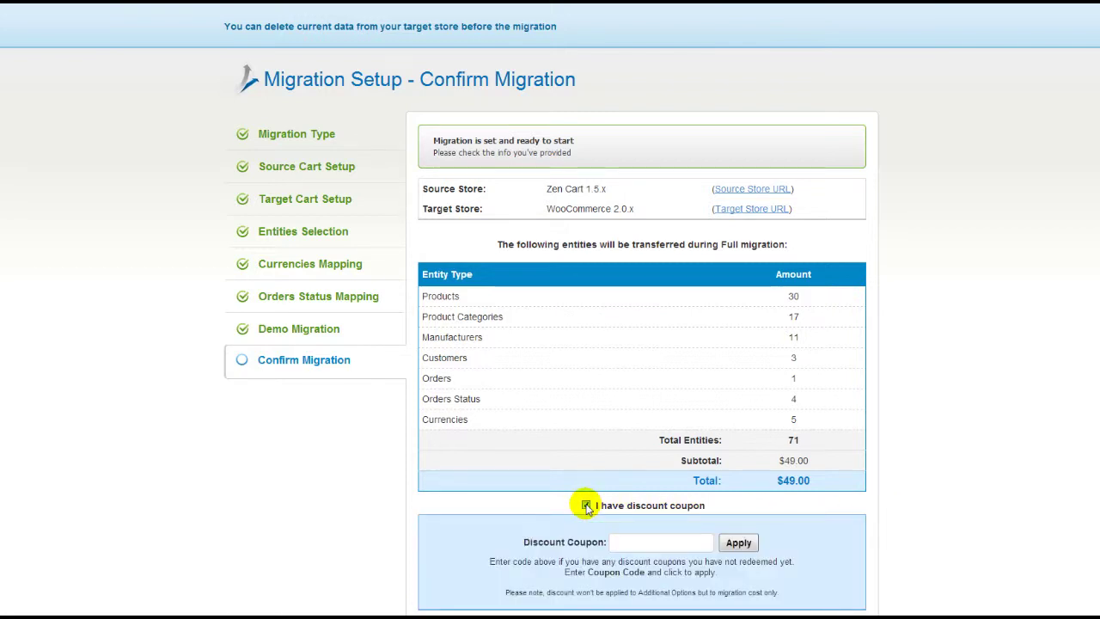
left_click(585, 505)
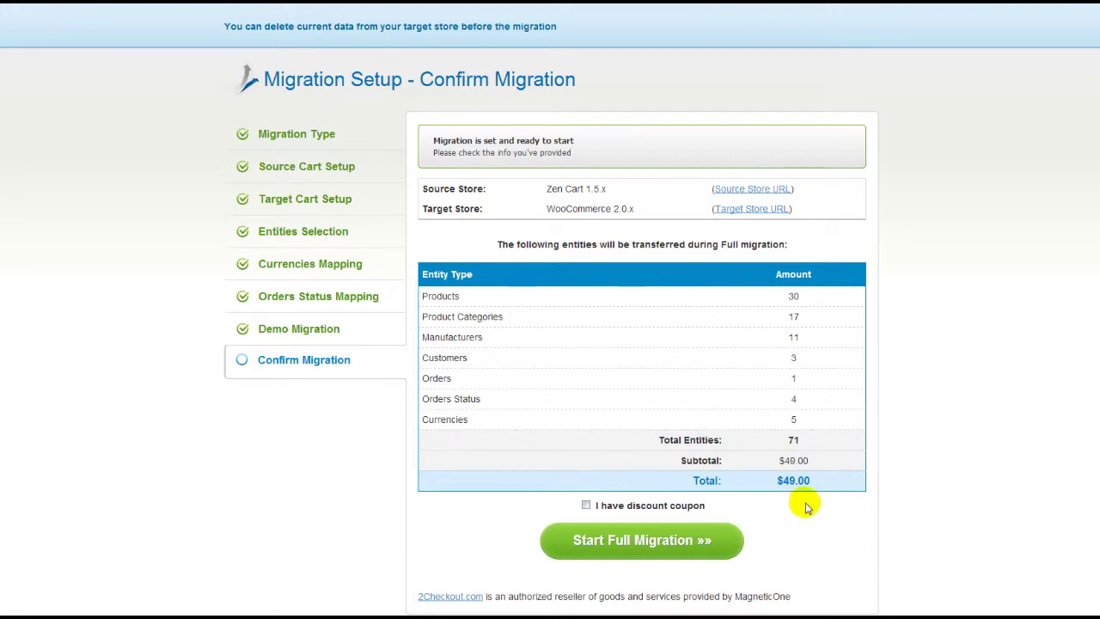
left_click(713, 539)
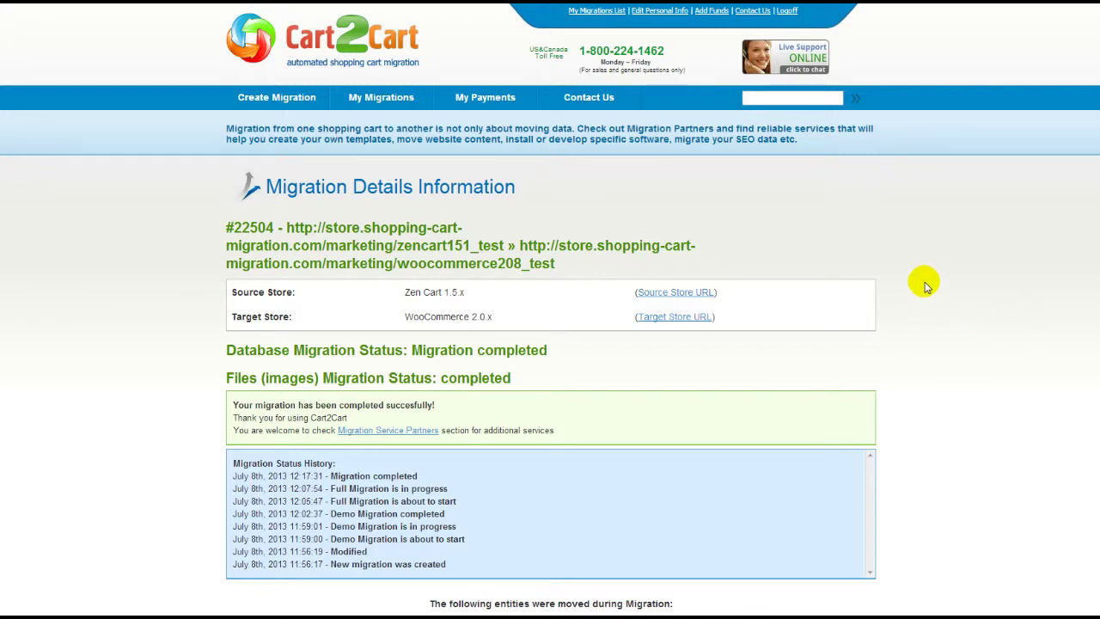
Open the target WooCommerce Shop page and scroll through its 39 migrated products.
left_click(698, 318)
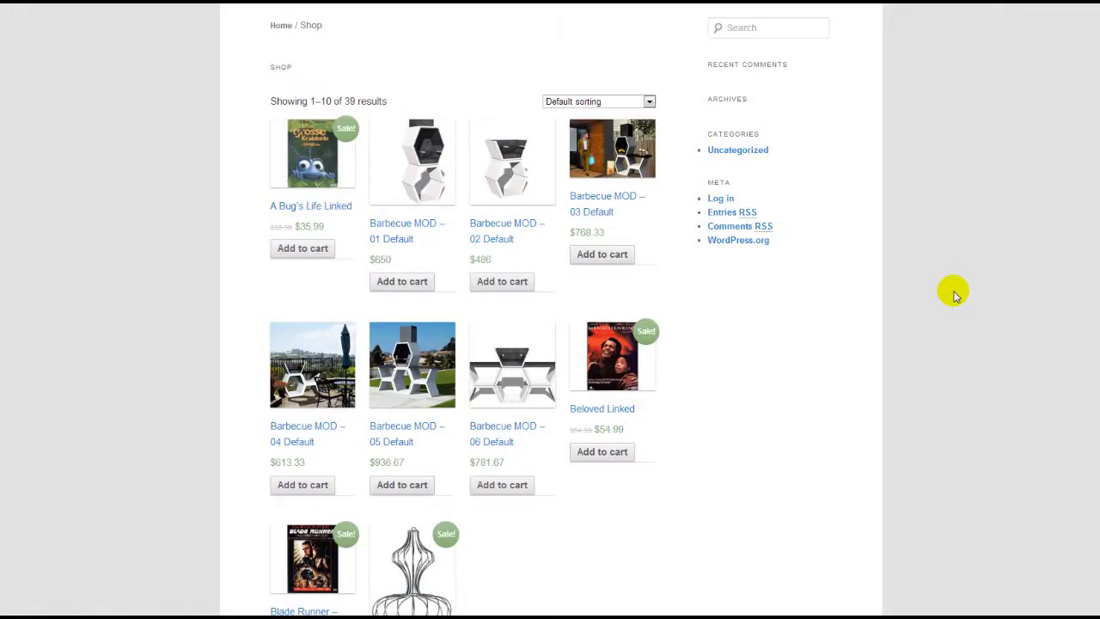
scroll(523, 313, "down", 4)
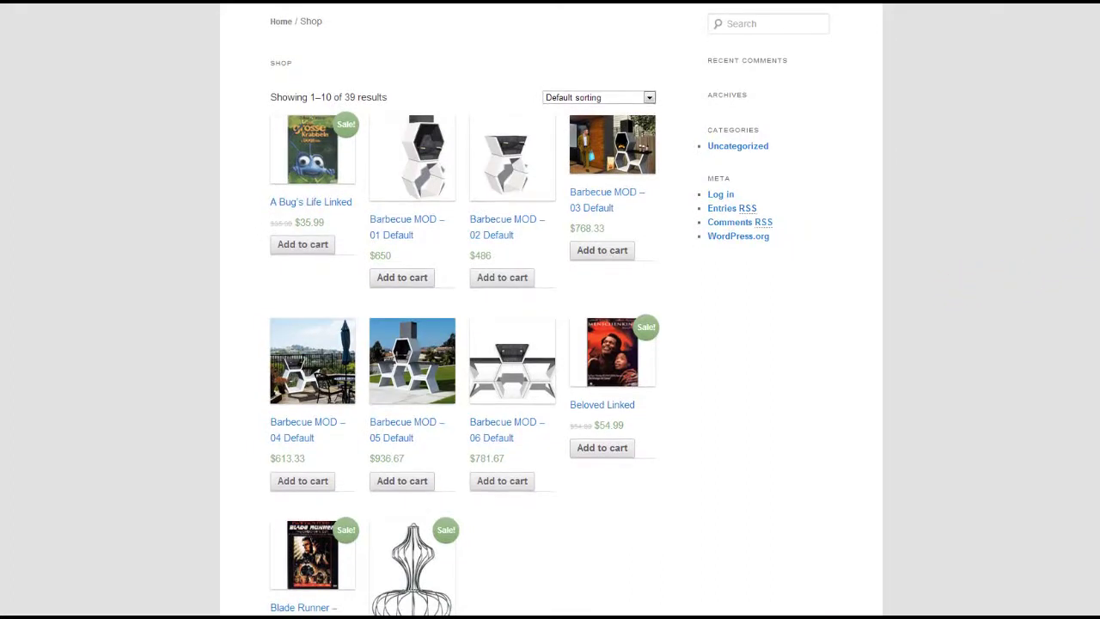
scroll(524, 313, "down", 2)
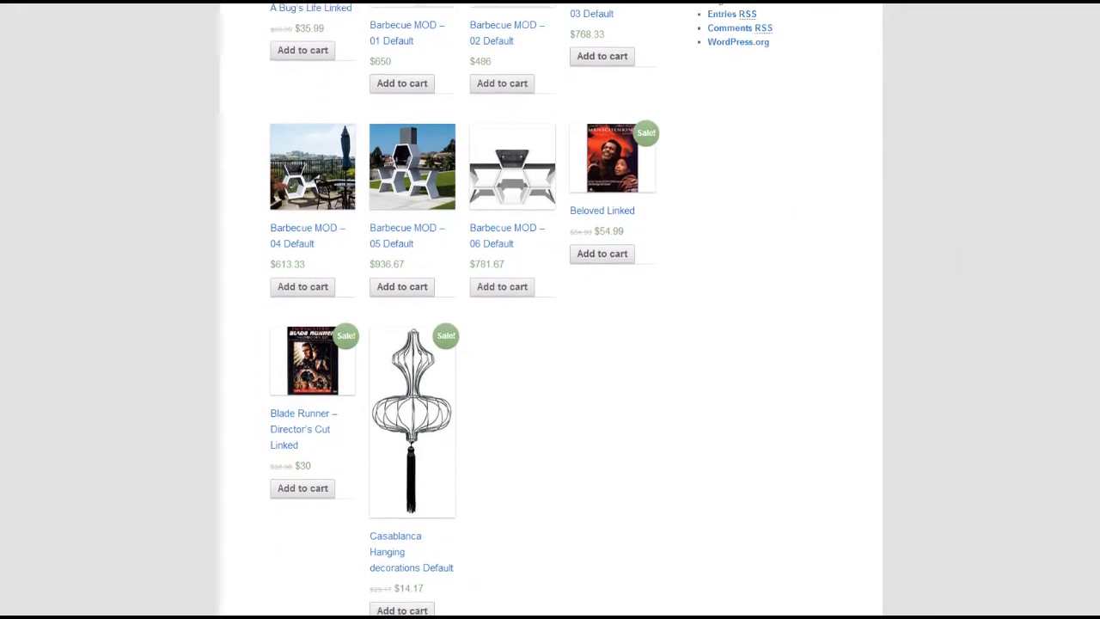